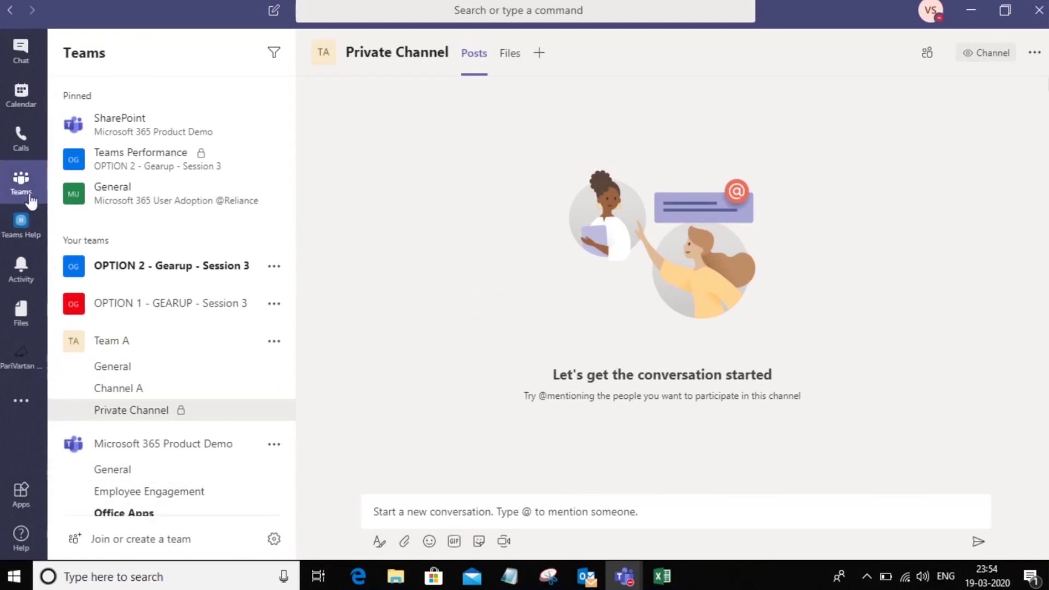
Create a private team from scratch named Team B, leaving the description empty.
{"action": "left_click", "coordinate": [197, 541]}
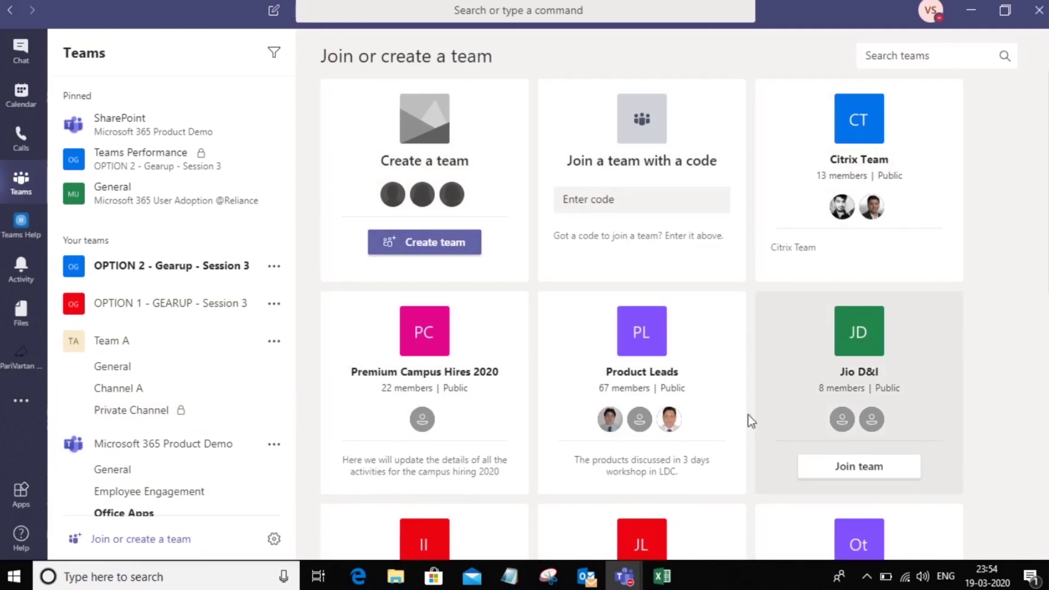
{"action": "mouse_move", "coordinate": [623, 469]}
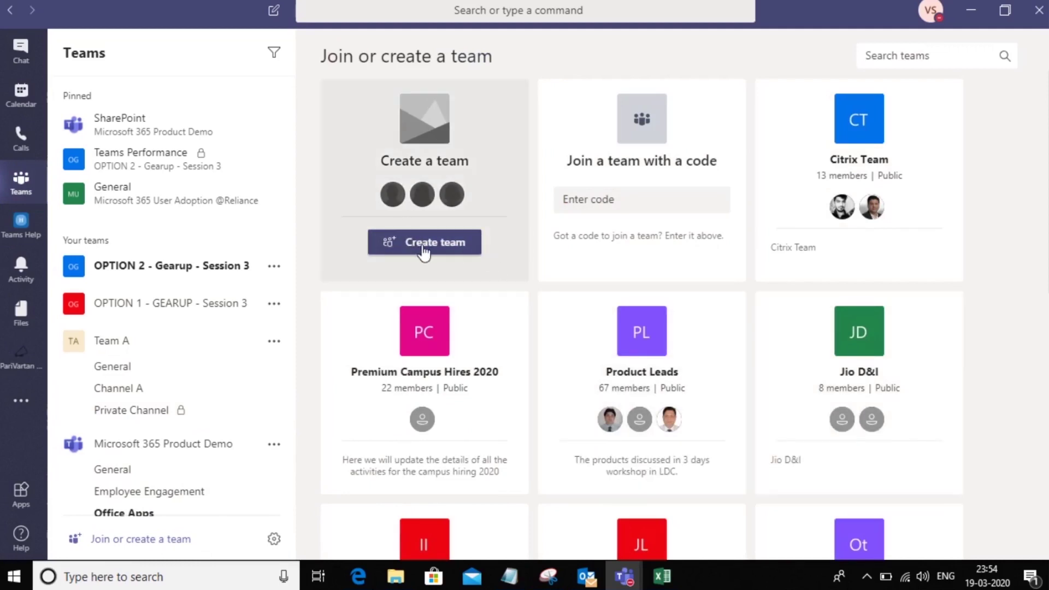
{"action": "left_click", "coordinate": [424, 252]}
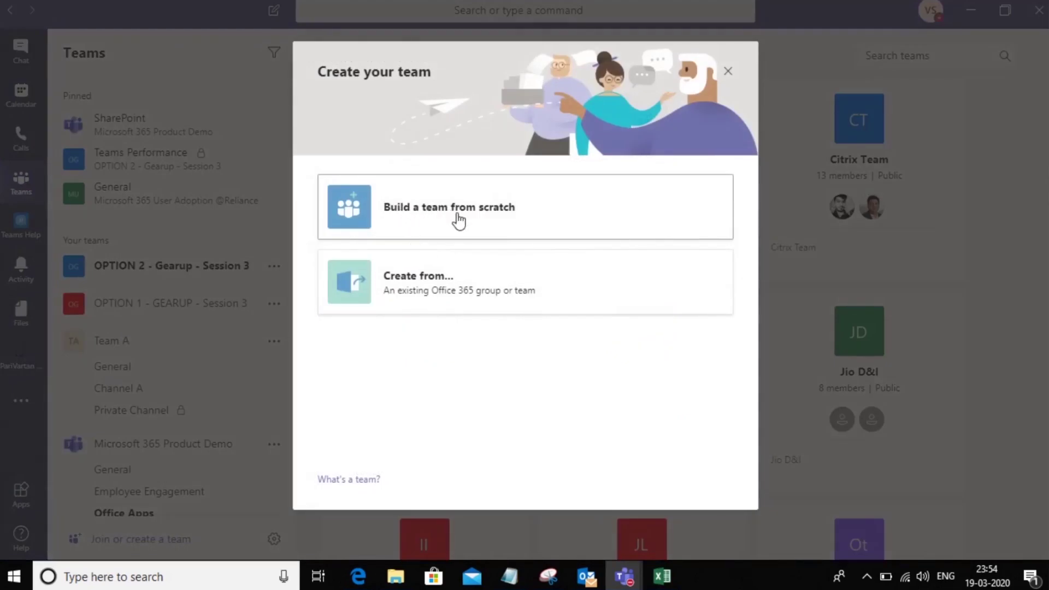
{"action": "left_click", "coordinate": [458, 220]}
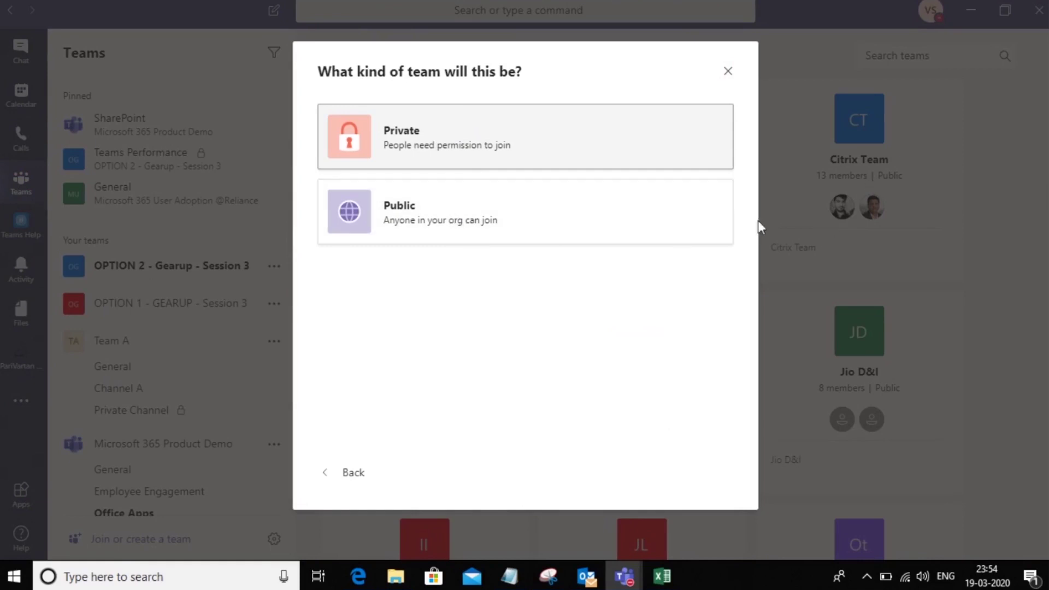
{"action": "left_click", "coordinate": [487, 140]}
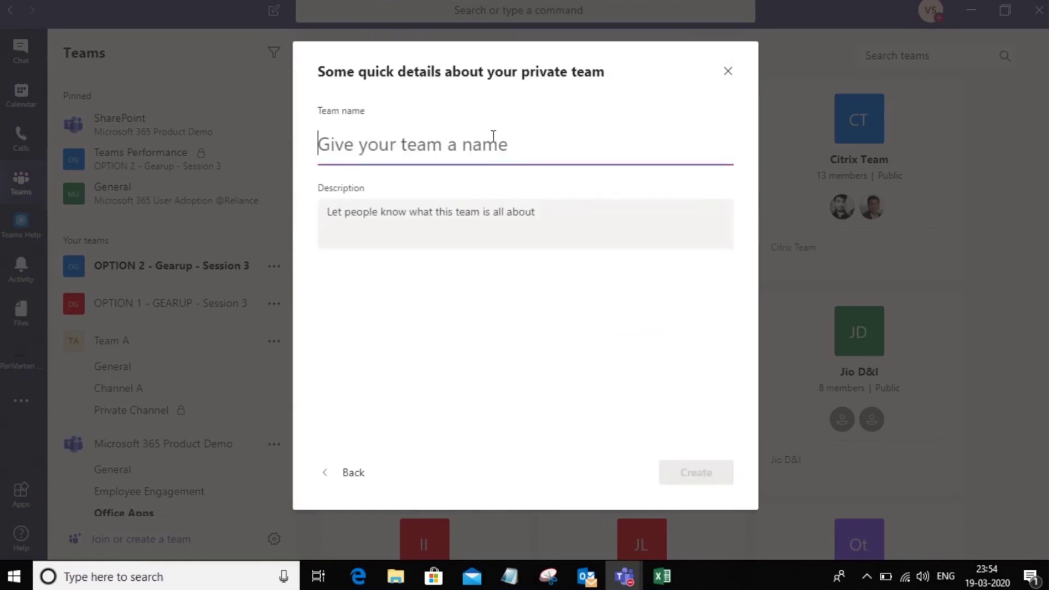
{"action": "type", "text": "Team "}
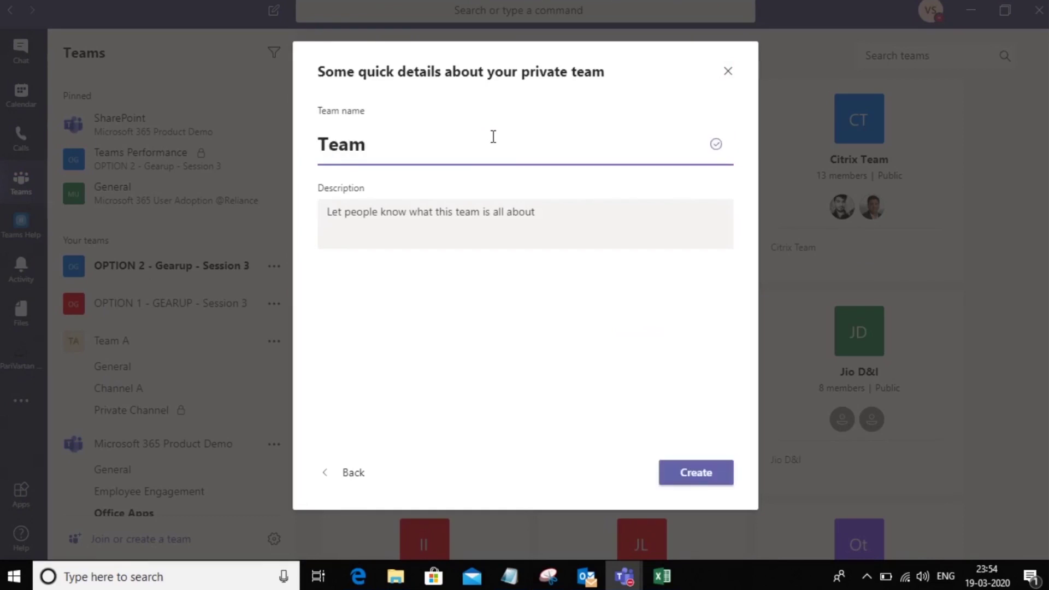
{"action": "type", "text": "B"}
{"action": "left_click", "coordinate": [519, 228]}
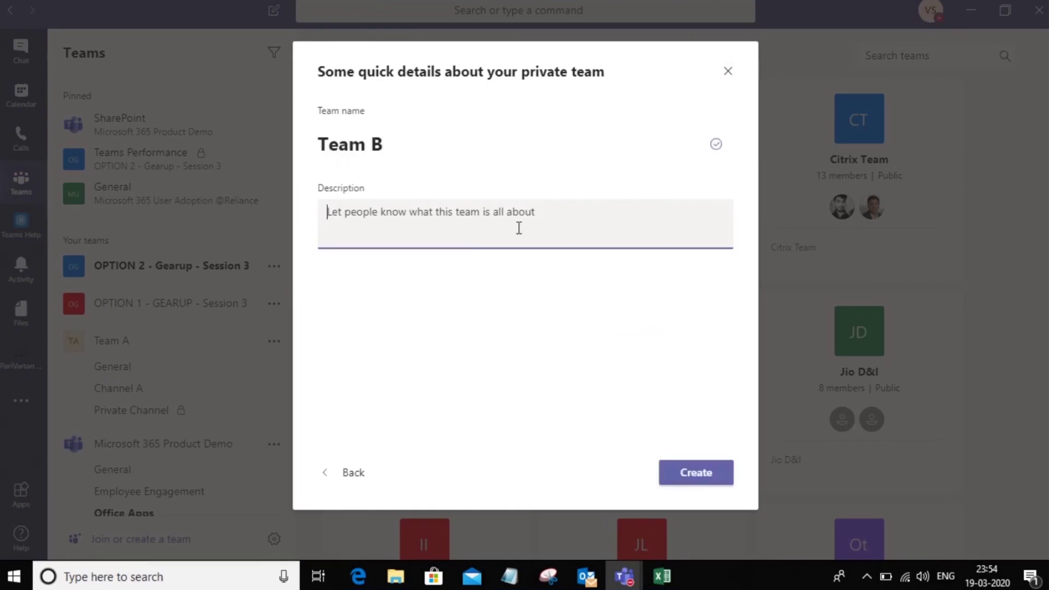
{"action": "left_click", "coordinate": [707, 475]}
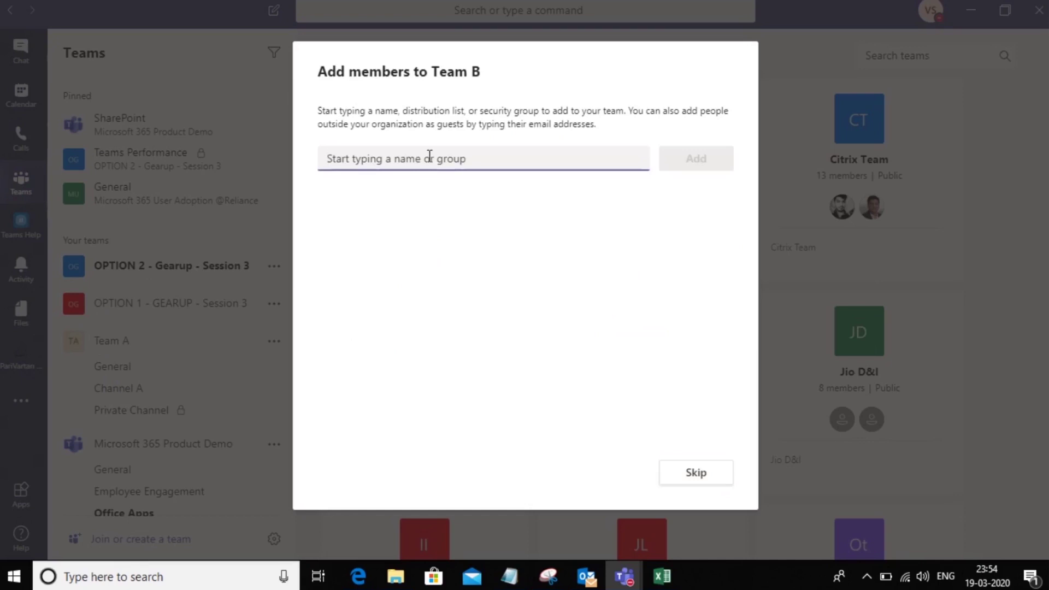
Add three colleagues as members of Team B by searching for their names.
{"action": "type", "text": "hit"}
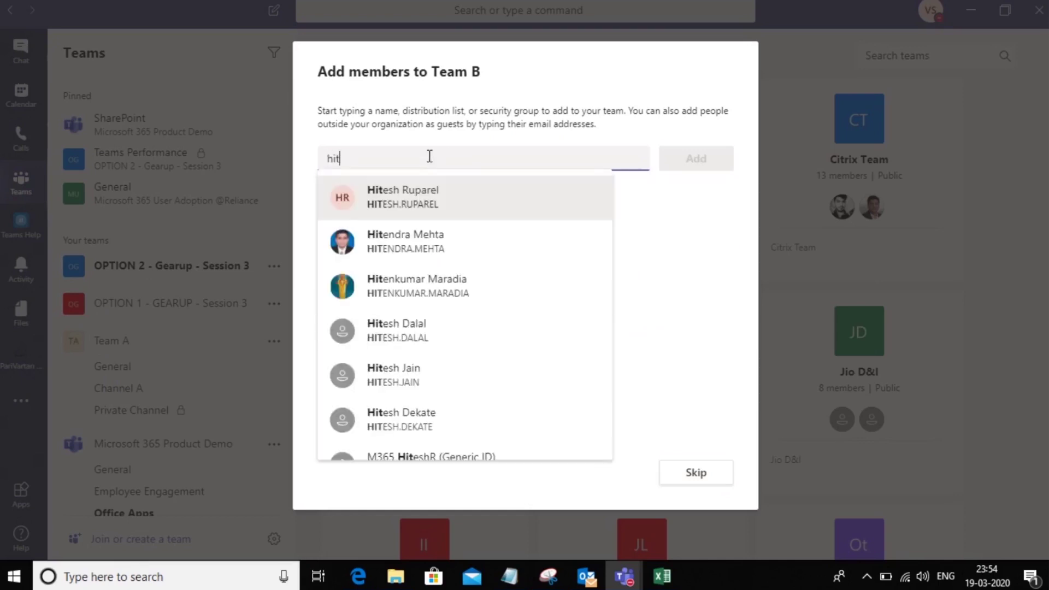
{"action": "key", "text": "Return"}
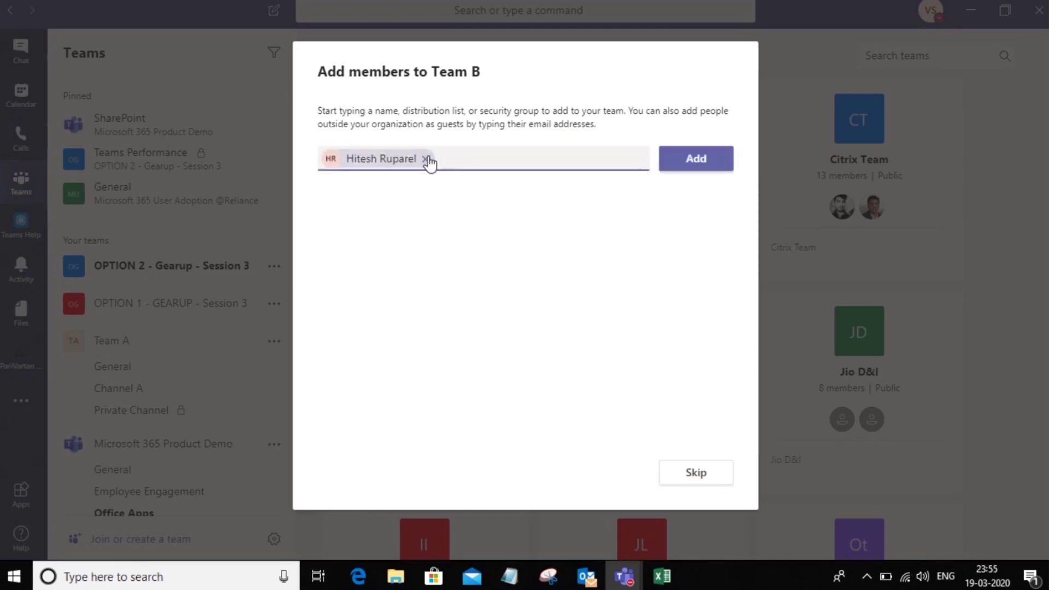
{"action": "type", "text": "manish"}
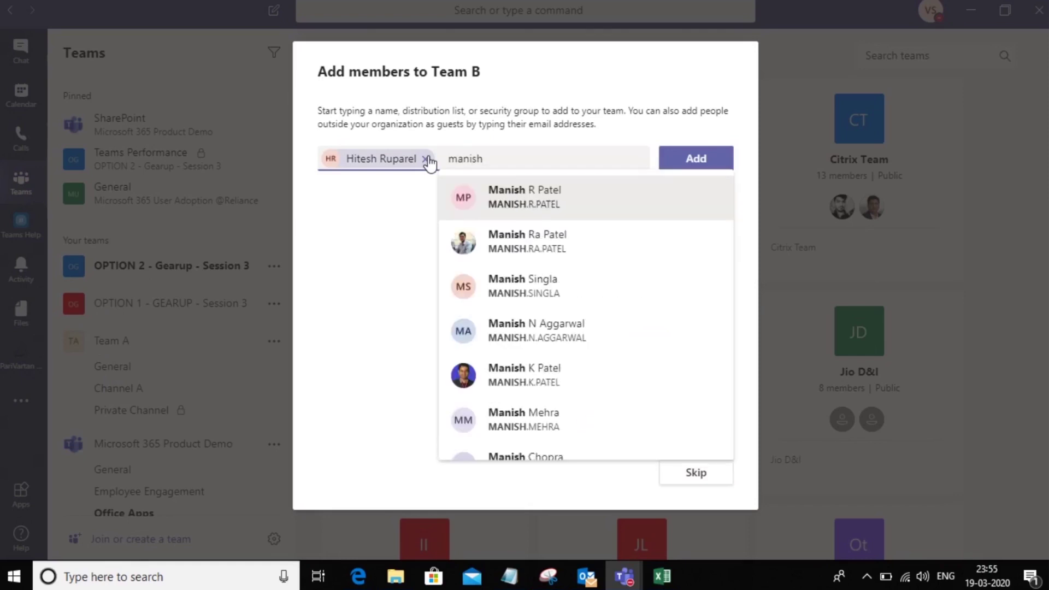
{"action": "key", "text": "Return"}
{"action": "type", "text": "bh"}
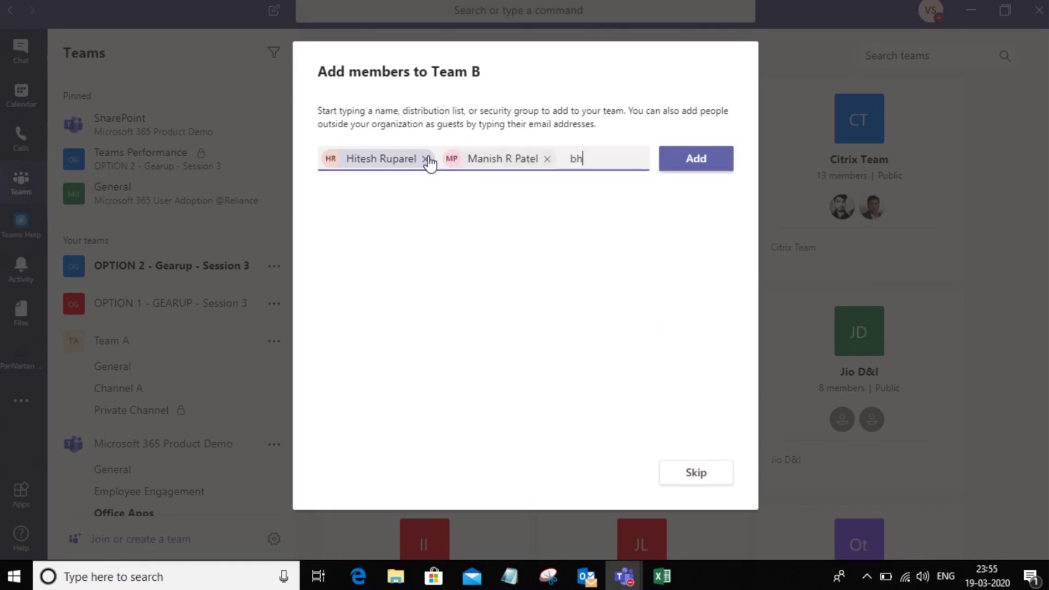
{"action": "type", "text": "avin"}
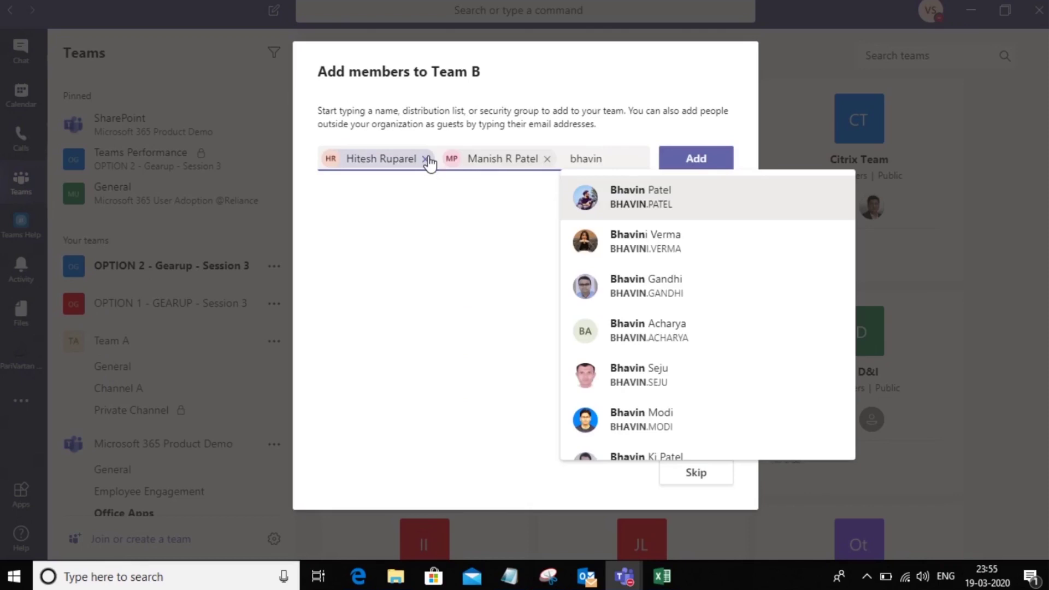
{"action": "key", "text": "Return"}
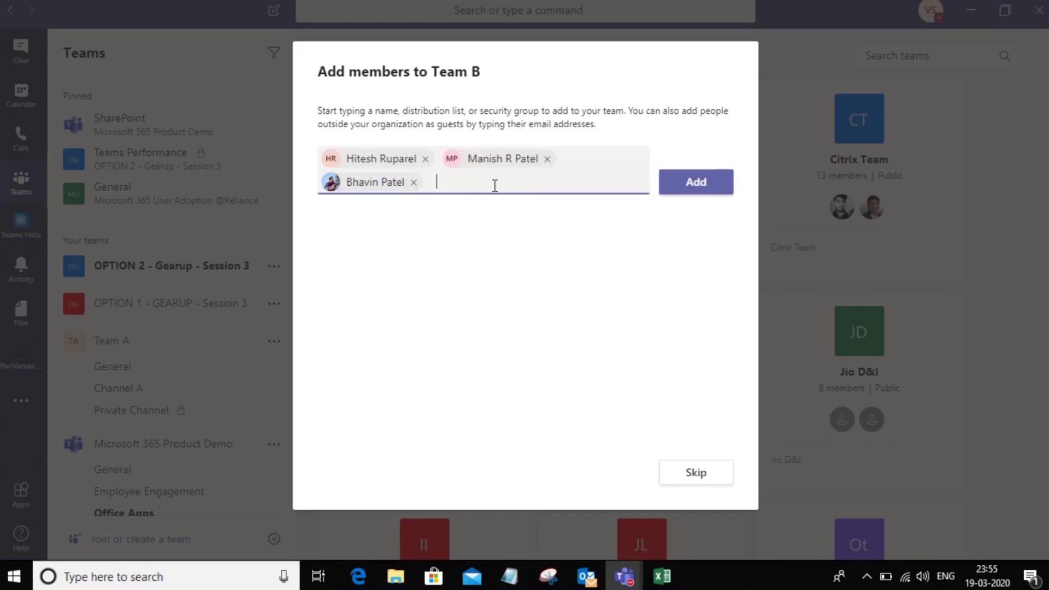
{"action": "left_click", "coordinate": [707, 188]}
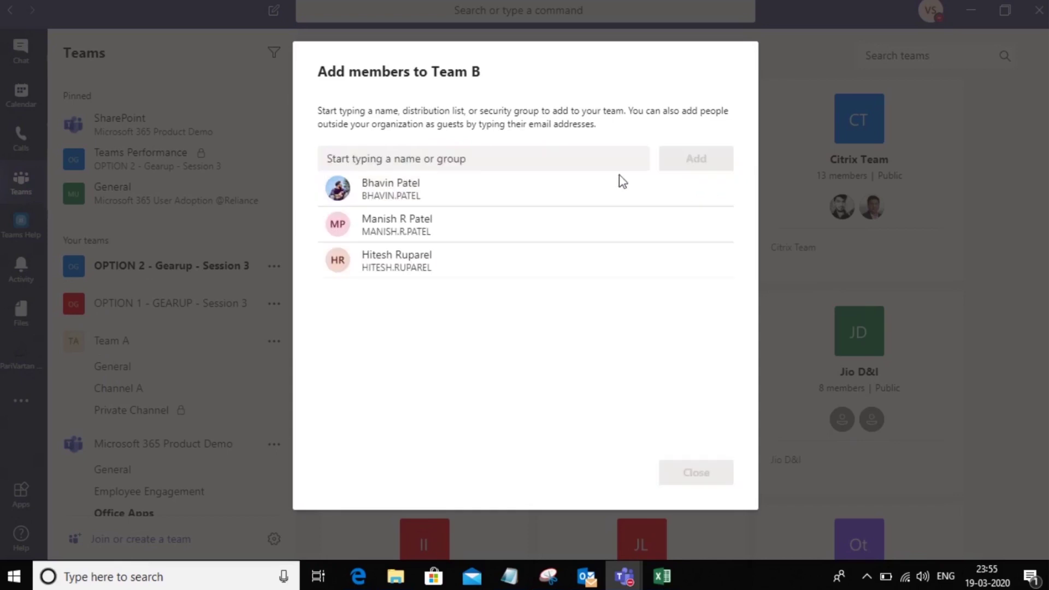
Set the role of the second listed member to Owner and finish adding members to Team B.
{"action": "left_click", "coordinate": [689, 197]}
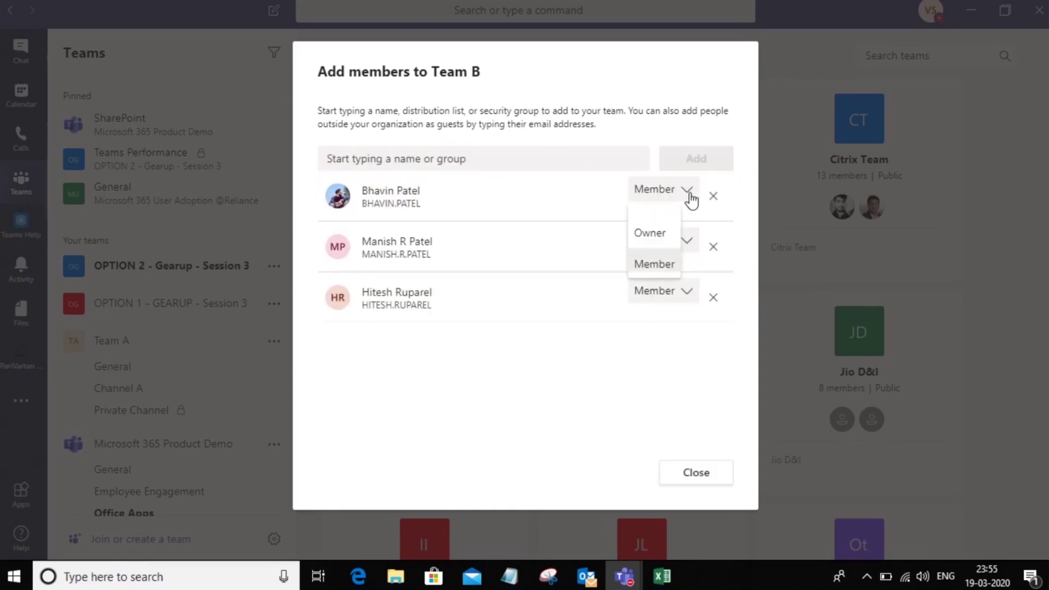
{"action": "left_click", "coordinate": [689, 197]}
{"action": "left_click", "coordinate": [683, 252]}
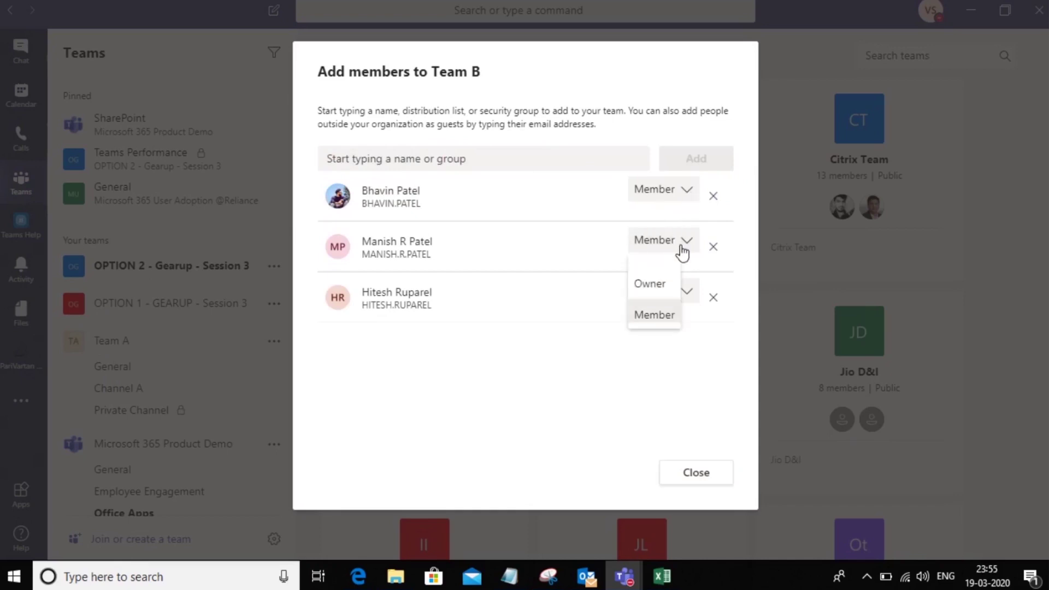
{"action": "left_click", "coordinate": [653, 283]}
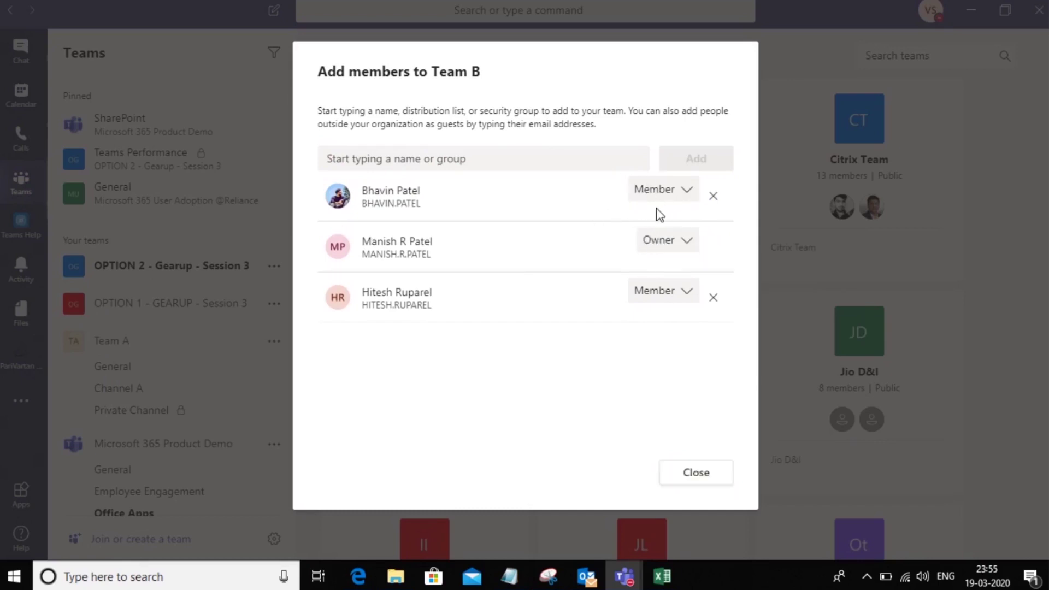
{"action": "left_click", "coordinate": [701, 474]}
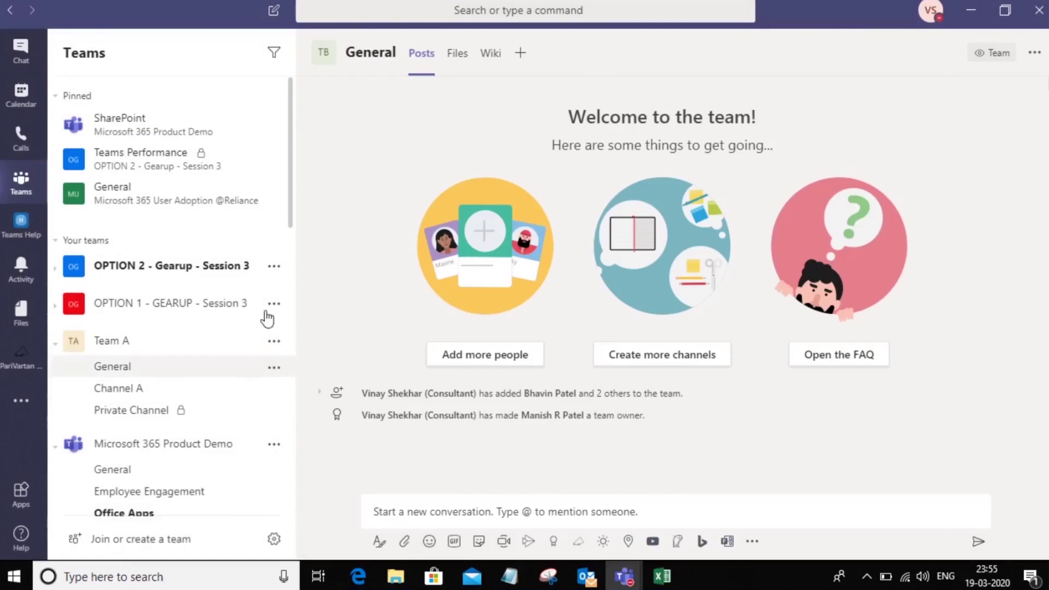
Move Team B to the first place in the list of your teams.
{"action": "scroll", "coordinate": [291, 256], "scroll_direction": "down", "scroll_amount": 1}
{"action": "scroll", "coordinate": [291, 257], "scroll_direction": "down", "scroll_amount": 15}
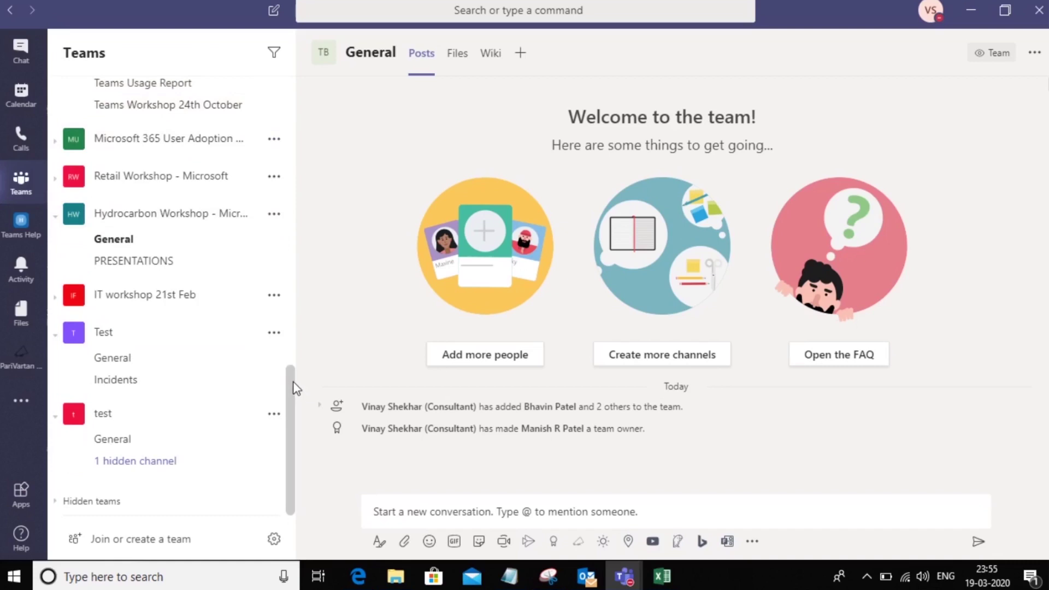
{"action": "left_click_drag", "start_coordinate": [287, 393], "coordinate": [287, 143]}
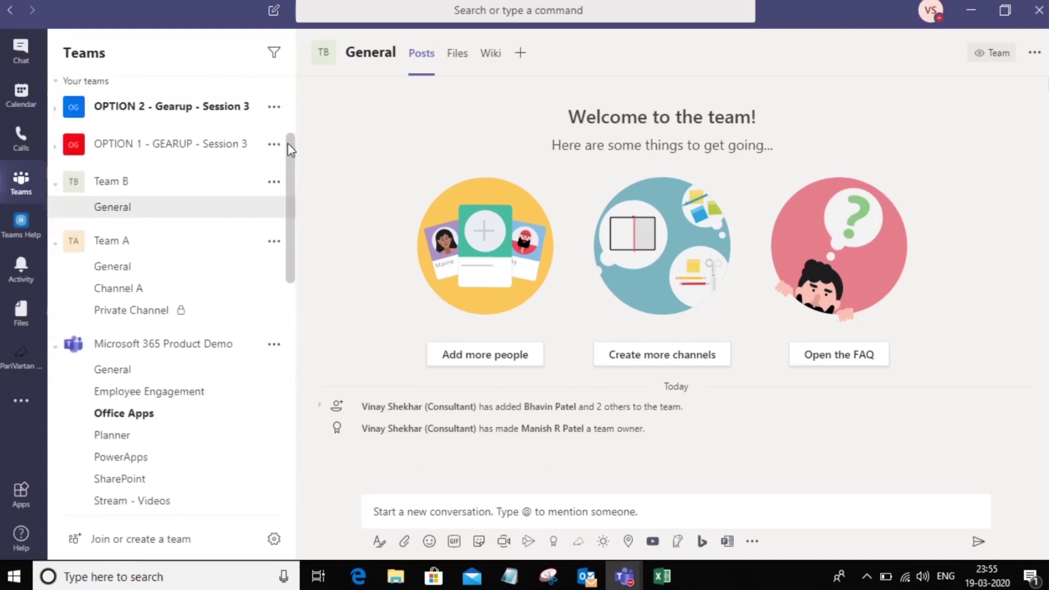
{"action": "left_click_drag", "start_coordinate": [153, 125], "coordinate": [156, 110]}
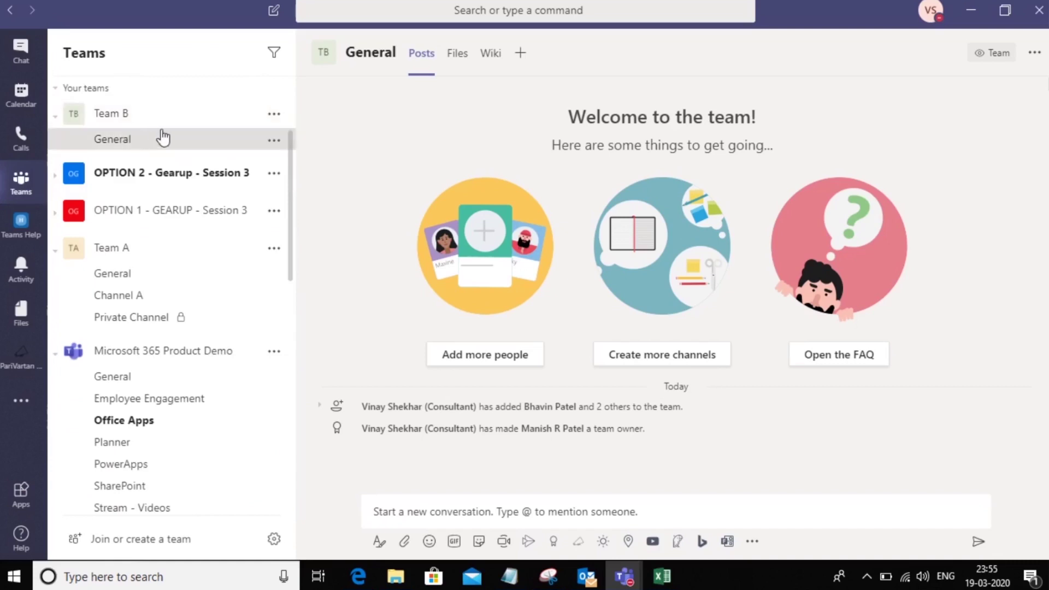
Add a standard channel named Sales Management to Team B and show it automatically in everyone's channel list.
{"action": "left_click", "coordinate": [274, 116]}
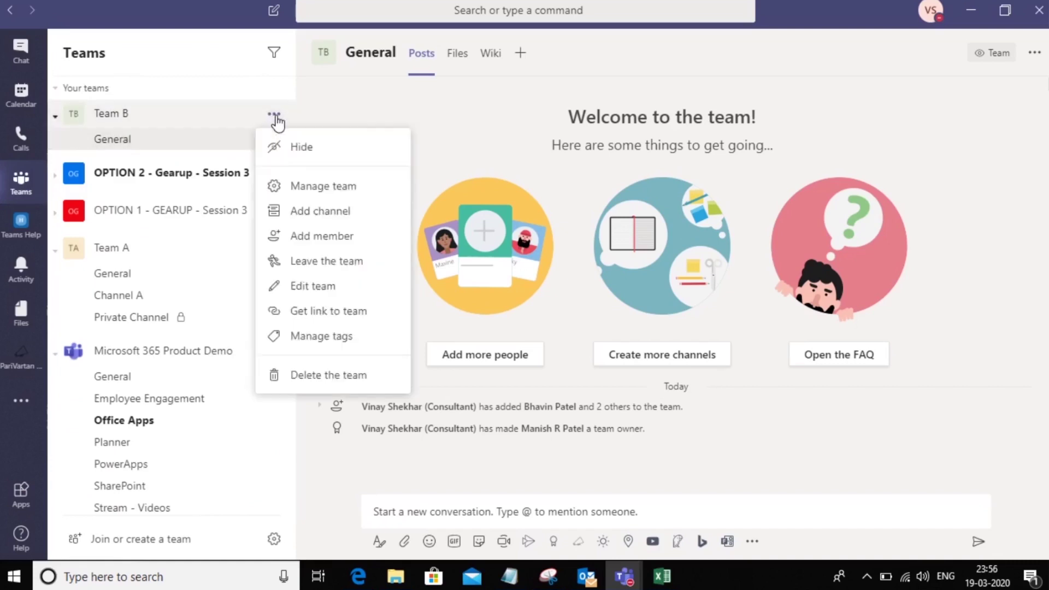
{"action": "left_click", "coordinate": [335, 213]}
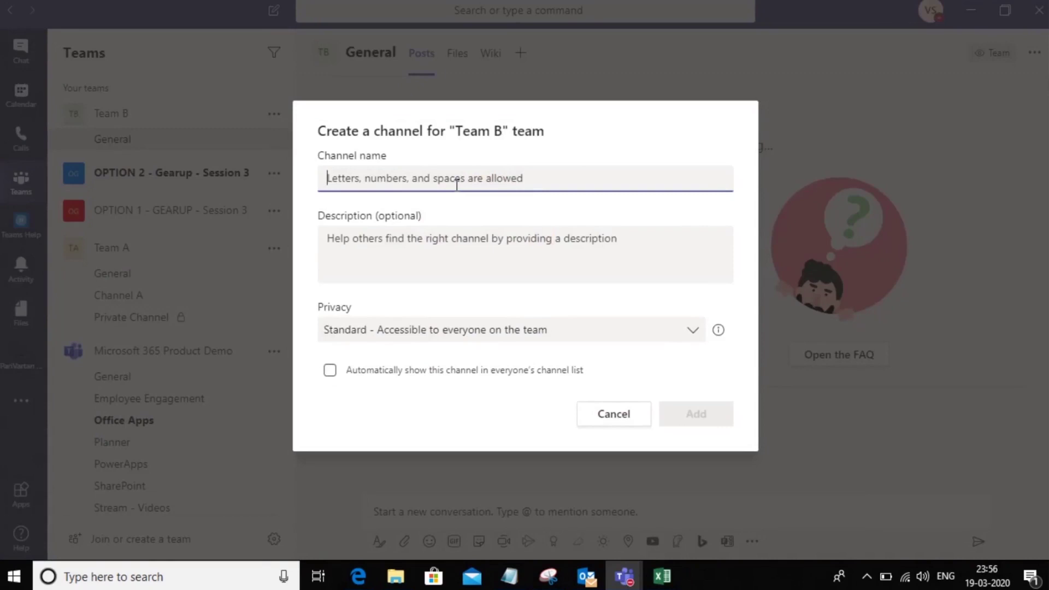
{"action": "type", "text": "Sales "}
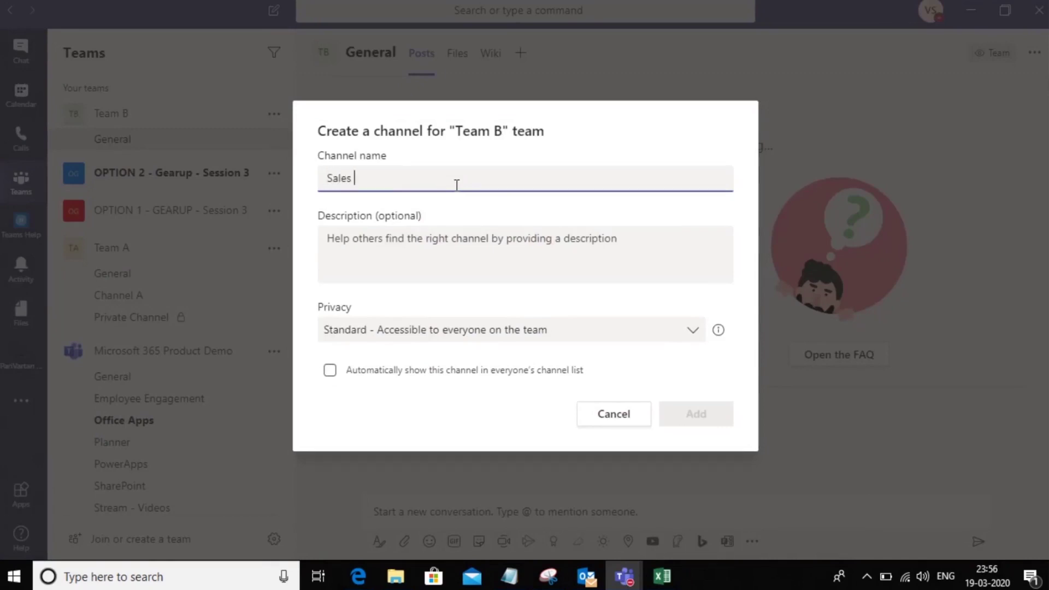
{"action": "type", "text": "Management"}
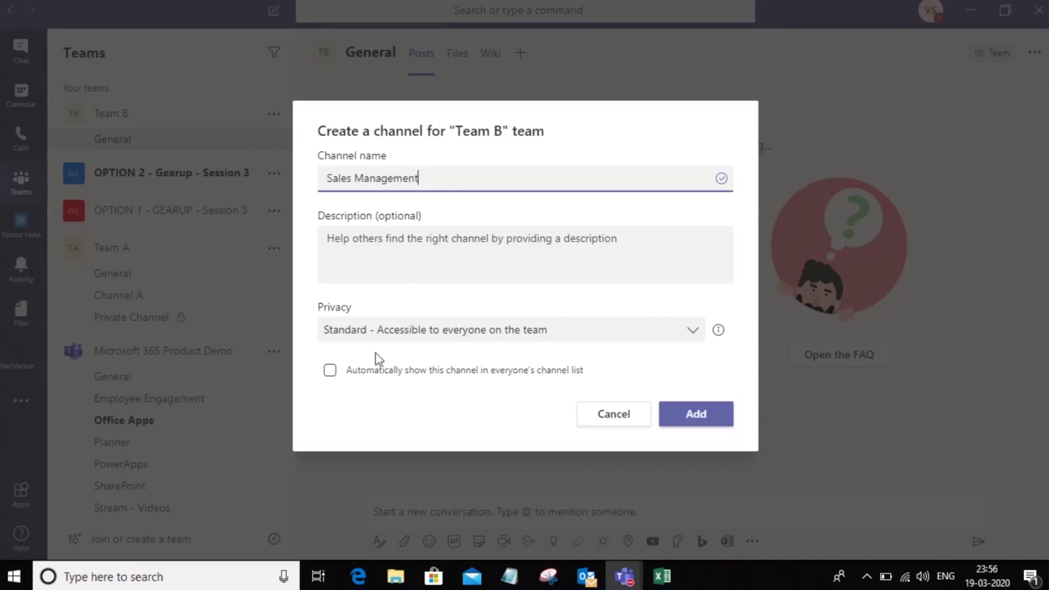
{"action": "left_click", "coordinate": [329, 376]}
{"action": "left_click", "coordinate": [696, 413]}
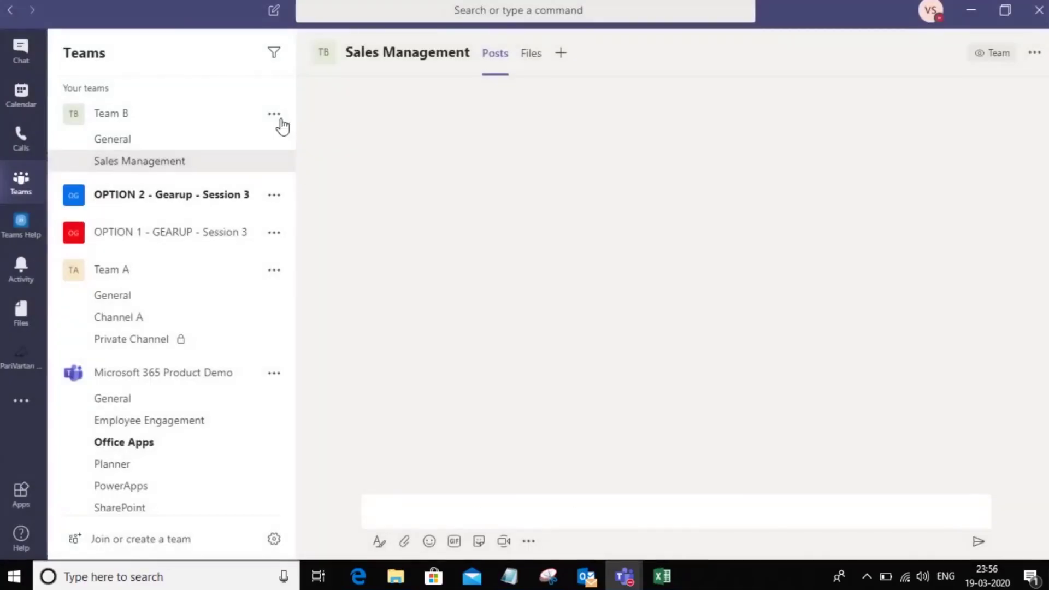
Add a channel named Performance of Team to Team B with Private access for a specific group of people.
{"action": "left_click", "coordinate": [274, 114]}
{"action": "left_click", "coordinate": [333, 210]}
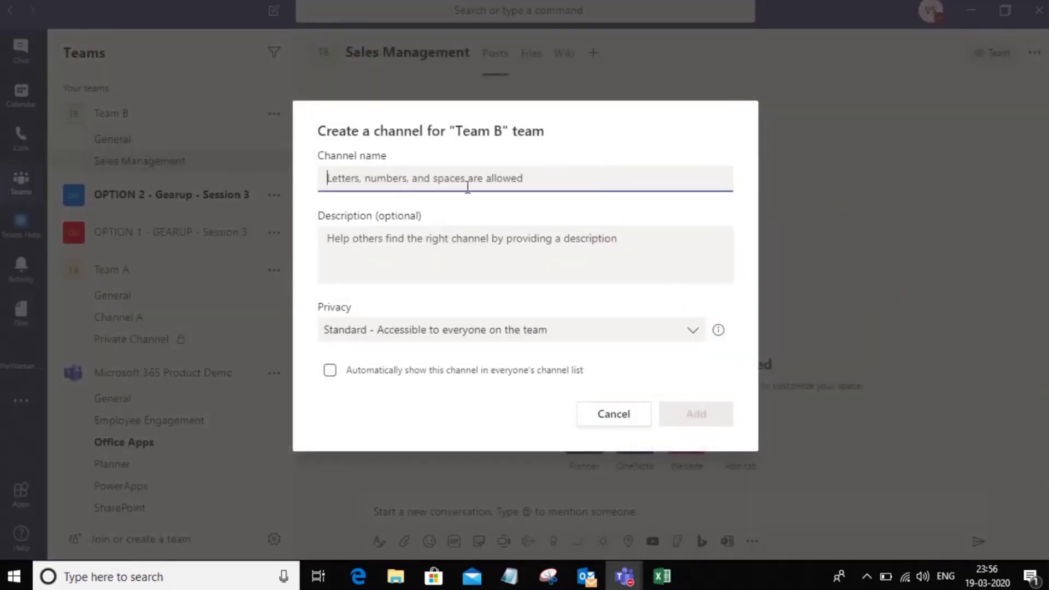
{"action": "type", "text": "Performance of"}
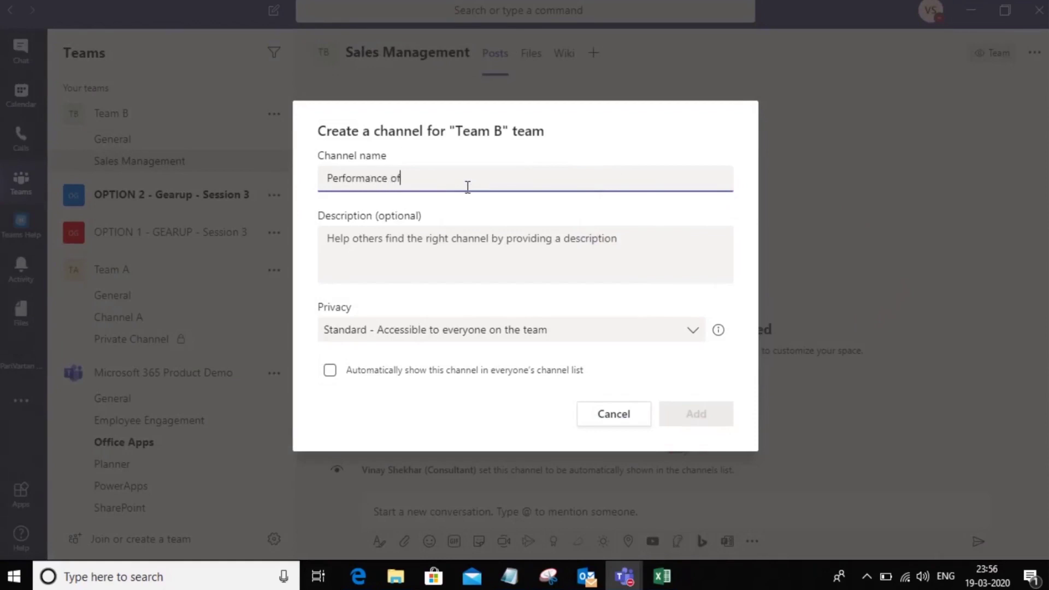
{"action": "type", "text": " Team"}
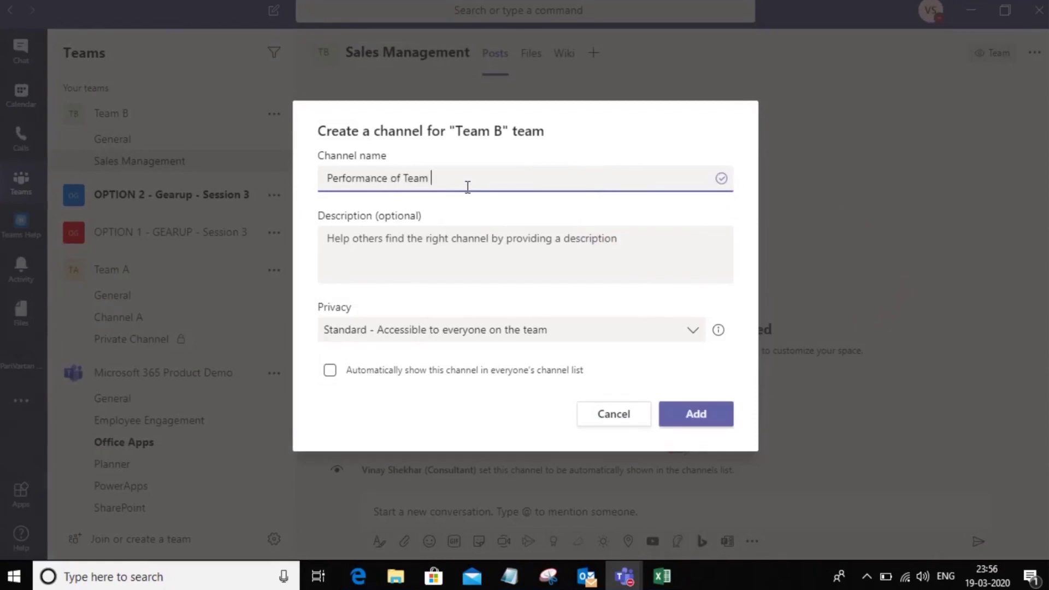
{"action": "left_click", "coordinate": [352, 331]}
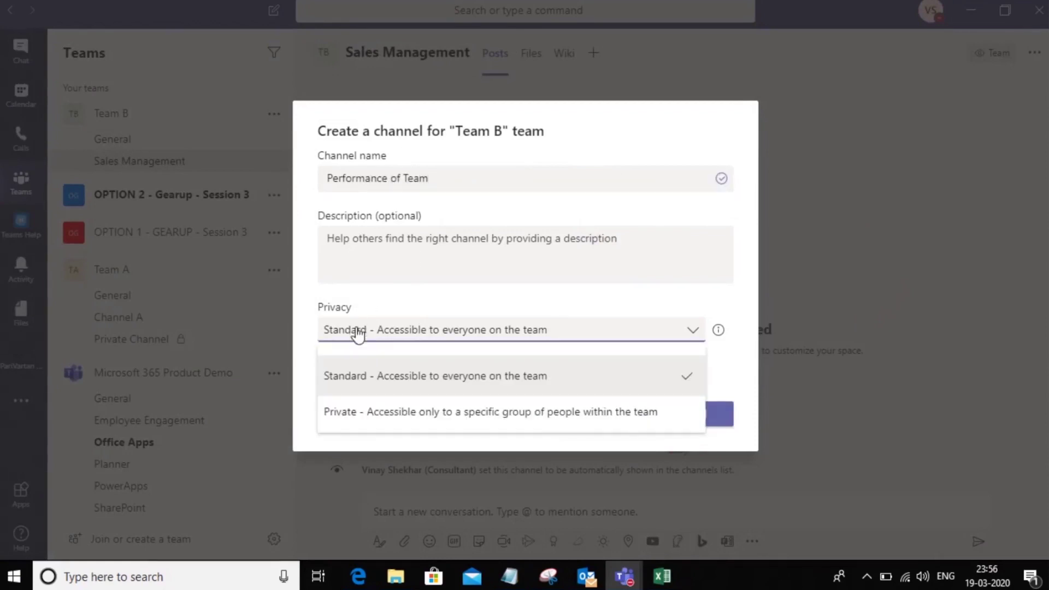
{"action": "left_click", "coordinate": [367, 411]}
{"action": "left_click", "coordinate": [696, 416]}
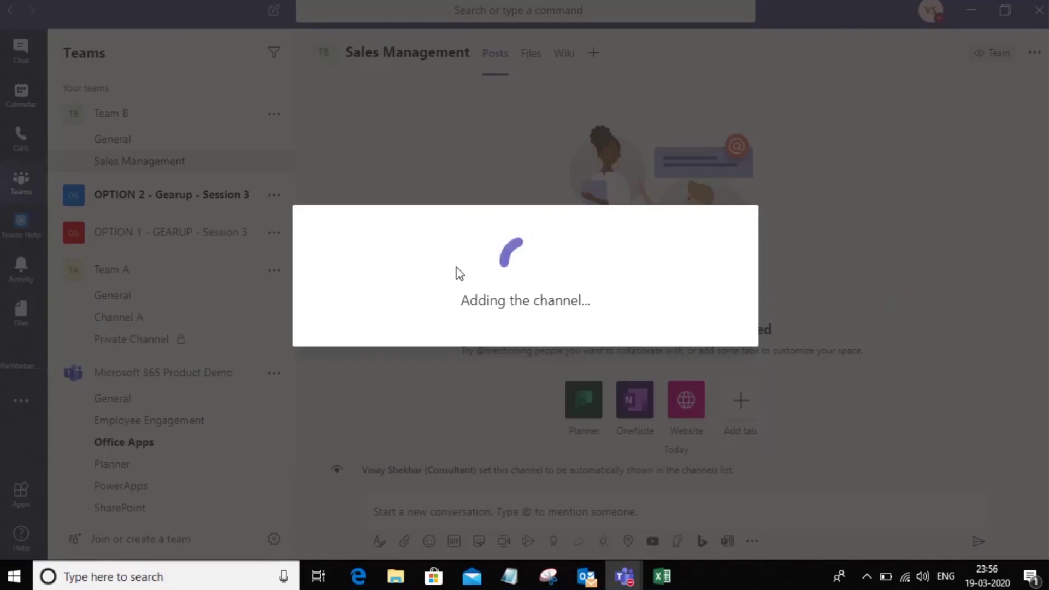
Add the colleague who co-owns Team B to the private Performance of Team channel as a member and finish.
{"action": "type", "text": "manish"}
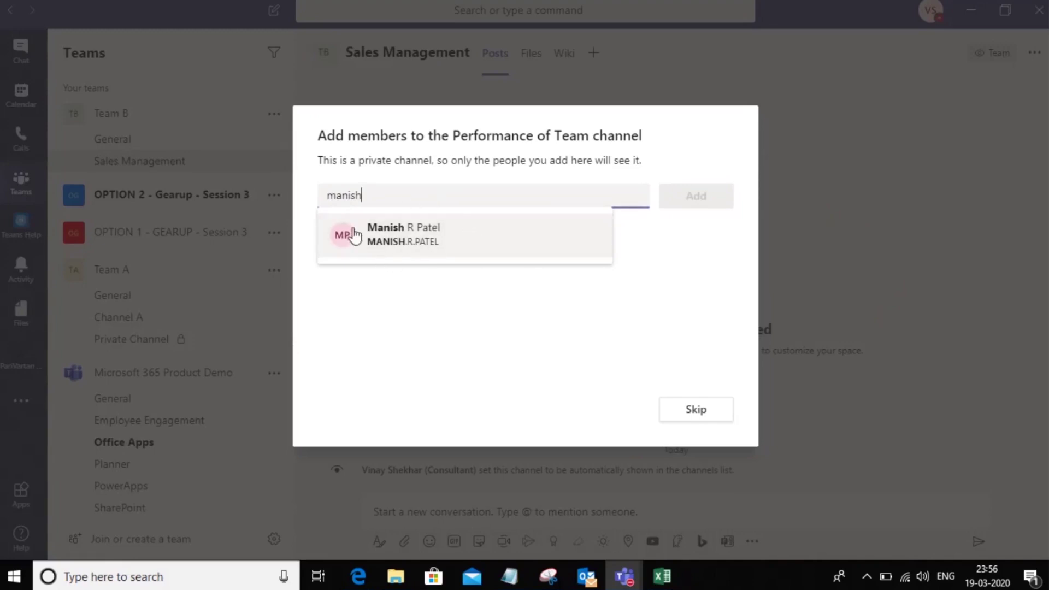
{"action": "left_click", "coordinate": [399, 238]}
{"action": "left_click", "coordinate": [704, 197]}
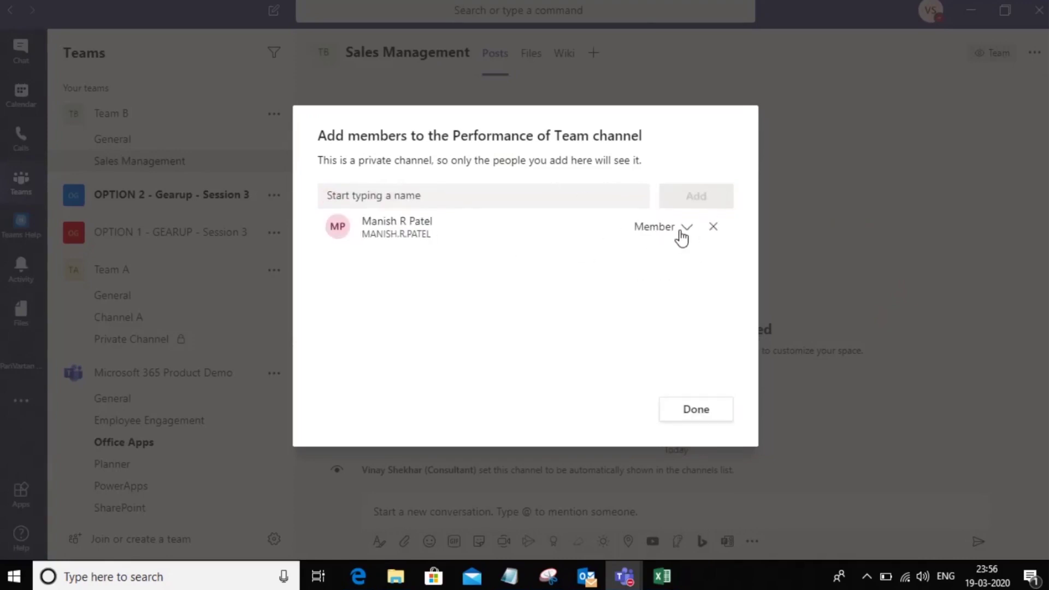
{"action": "left_click", "coordinate": [716, 412]}
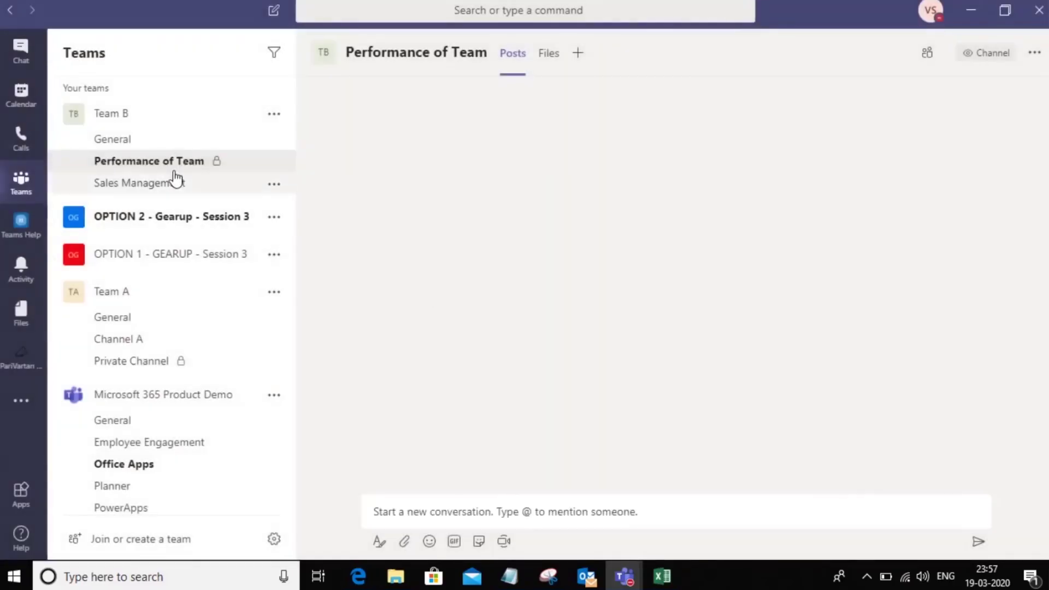
Post the message "Hi" as a new conversation in Team B's Sales Management channel.
{"action": "left_click", "coordinate": [159, 145]}
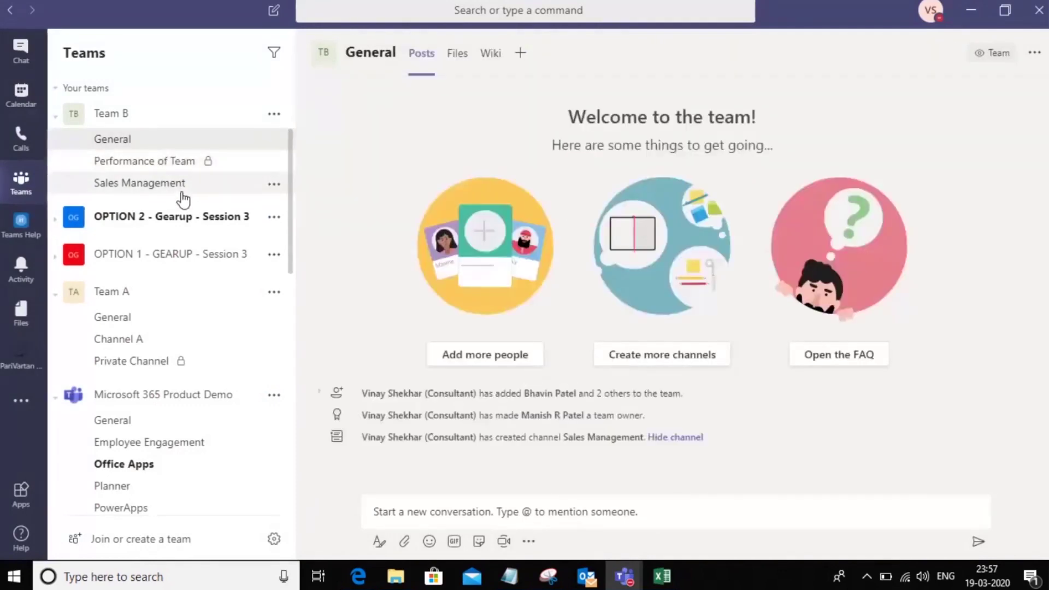
{"action": "left_click", "coordinate": [176, 185]}
{"action": "left_click", "coordinate": [510, 509]}
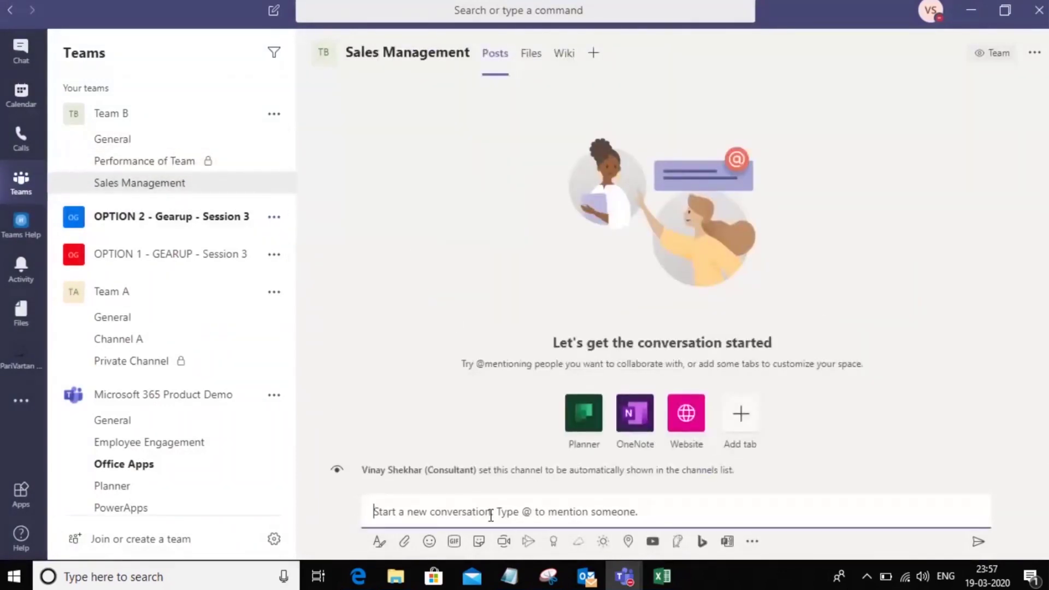
{"action": "type", "text": "Hi"}
{"action": "key", "text": "Return"}
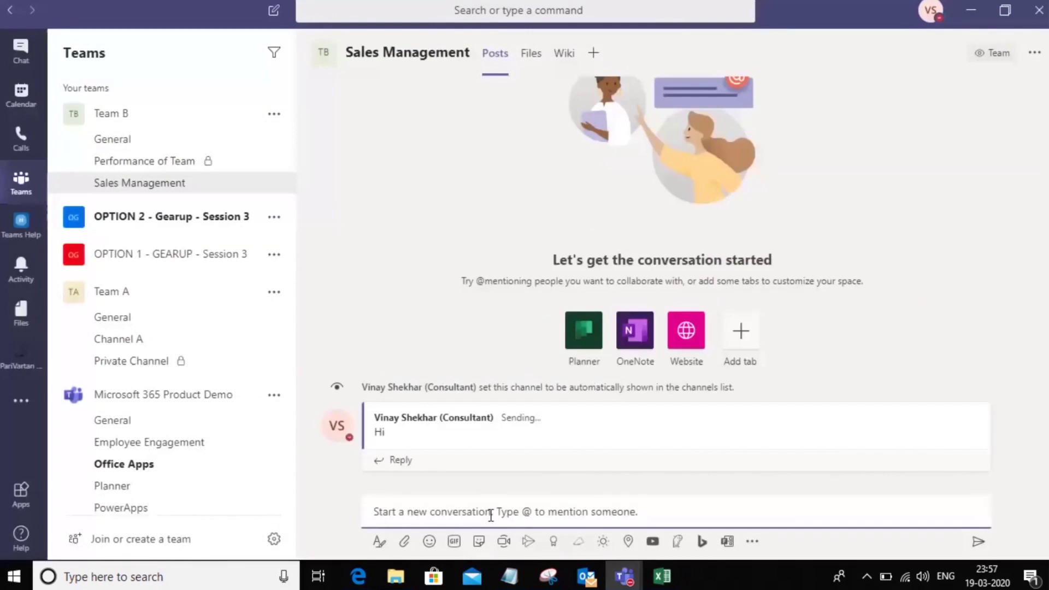
{"action": "type", "text": "@"}
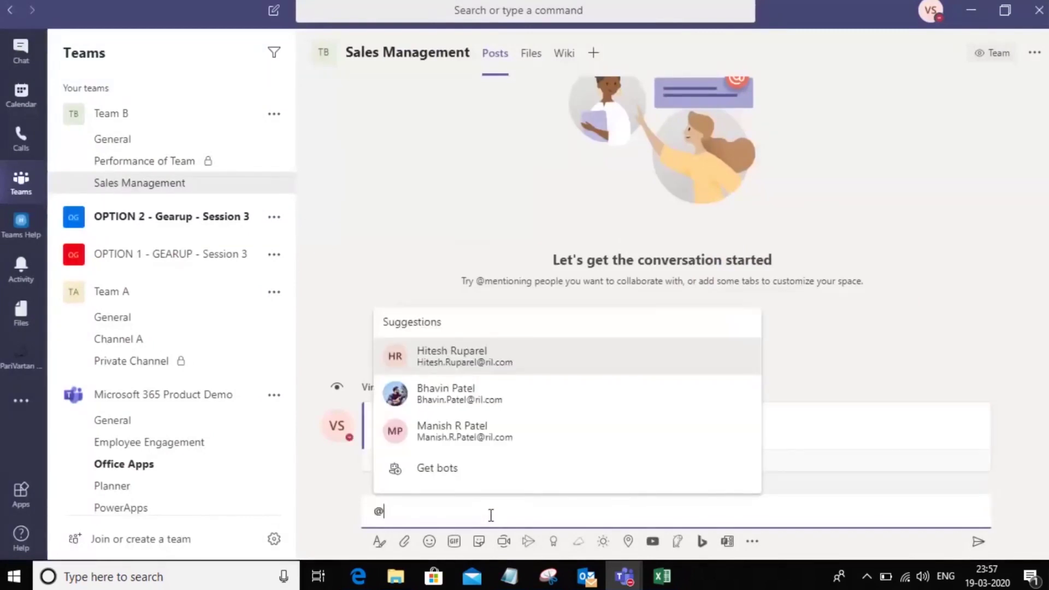
{"action": "type", "text": "Sales"}
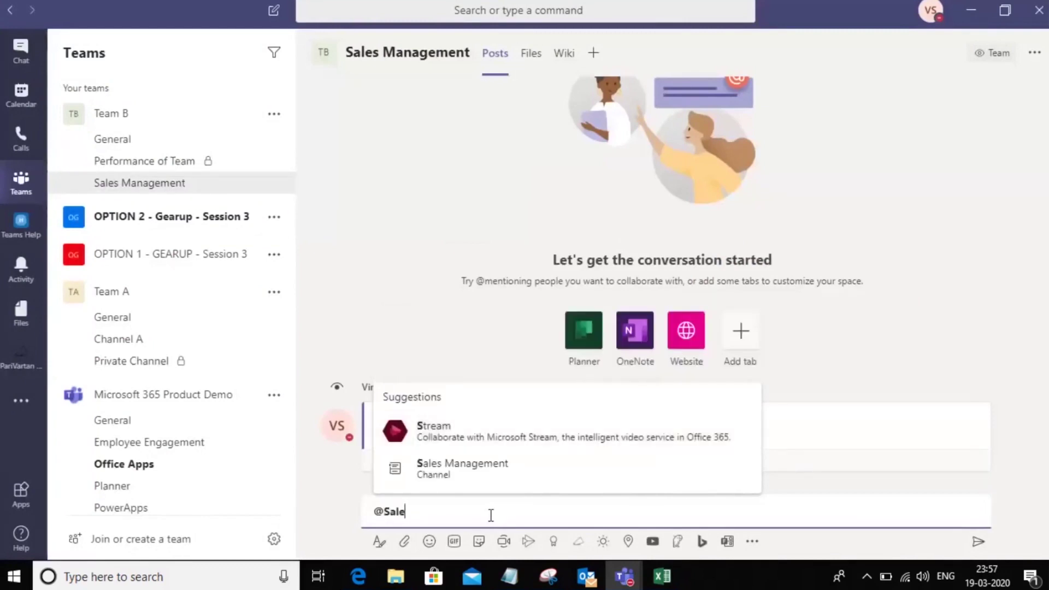
{"action": "key", "text": "Return"}
{"action": "key", "text": "BackSpace"}
{"action": "key", "text": "BackSpace"}
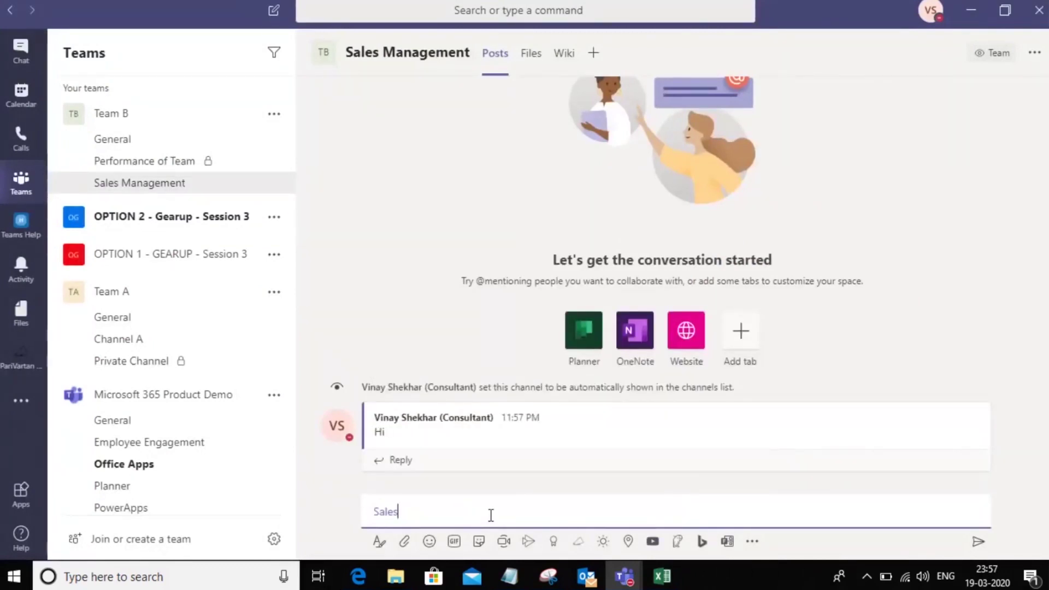
Post a new message in the Sales Management channel that mentions Team B, followed by "- Hi".
{"action": "type", "text": "@Team B"}
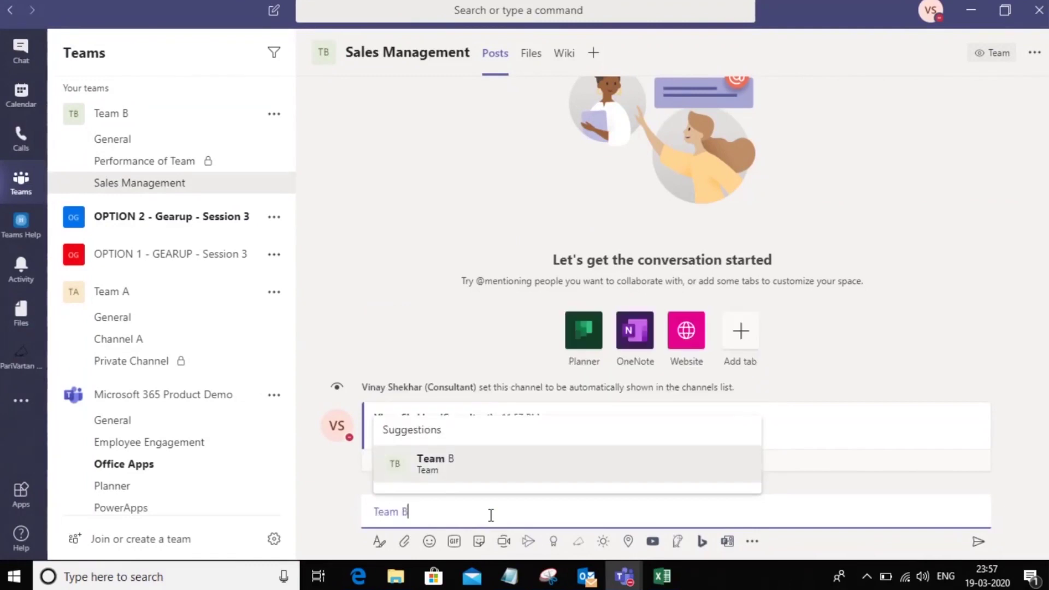
{"action": "key", "text": "Return"}
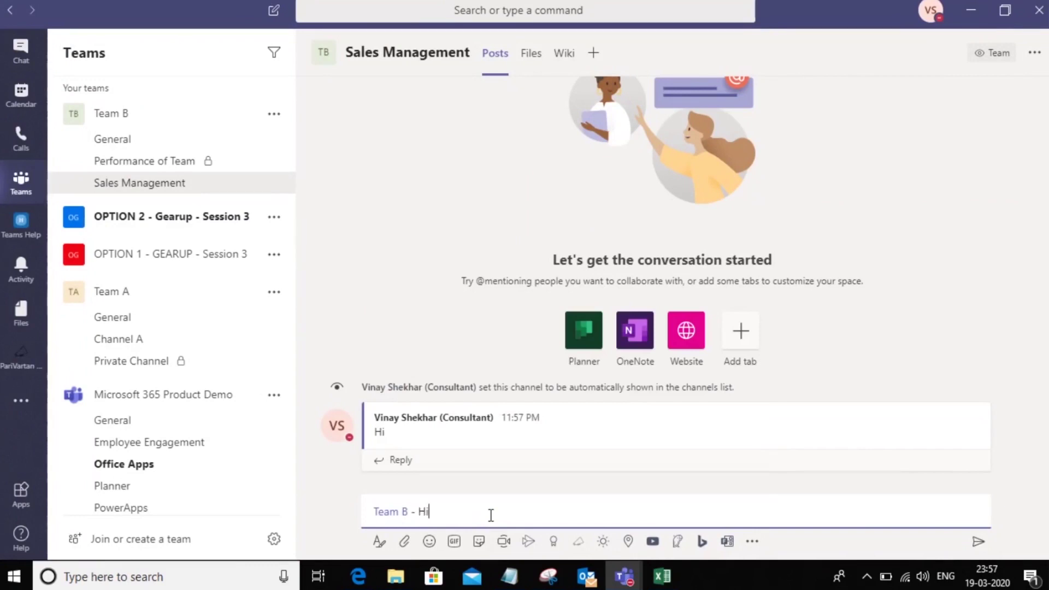
{"action": "key", "text": "Return"}
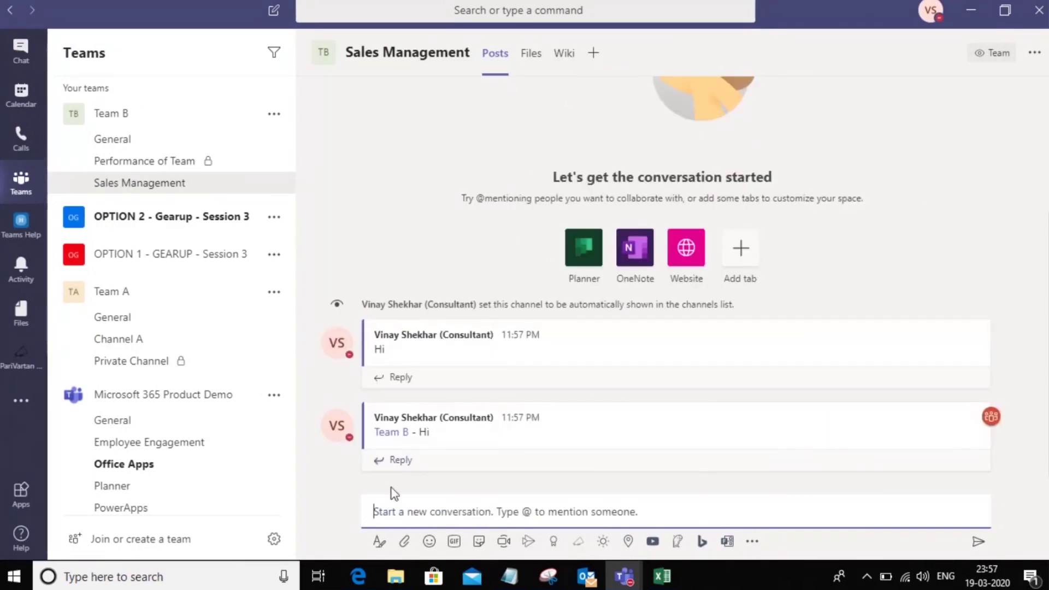
Examine the attachment, formatting and Meet now options for a new Sales Management conversation, leaving without starting a meeting.
{"action": "left_click", "coordinate": [404, 542]}
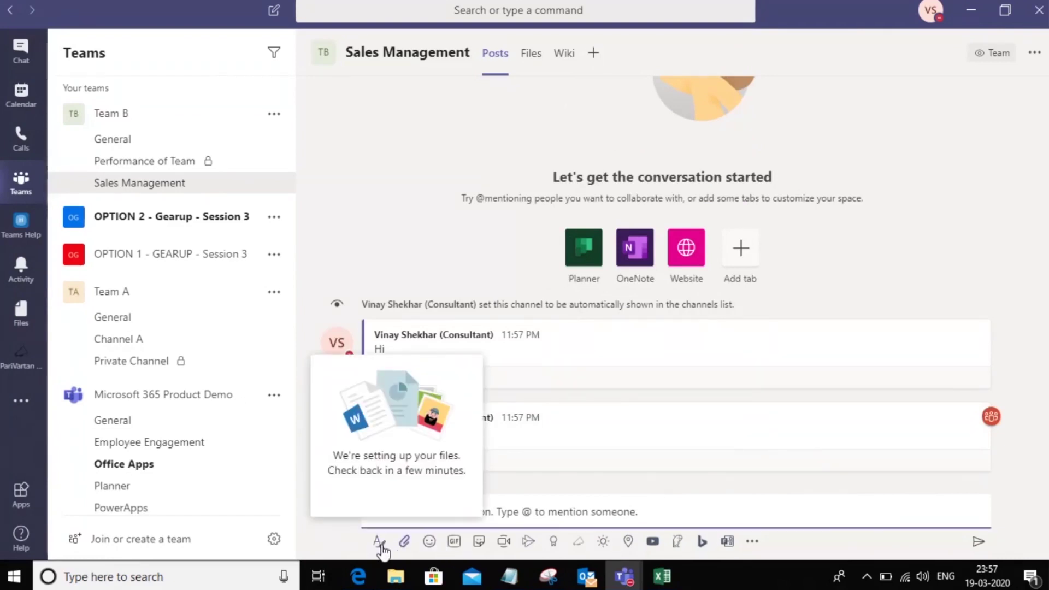
{"action": "left_click", "coordinate": [379, 543]}
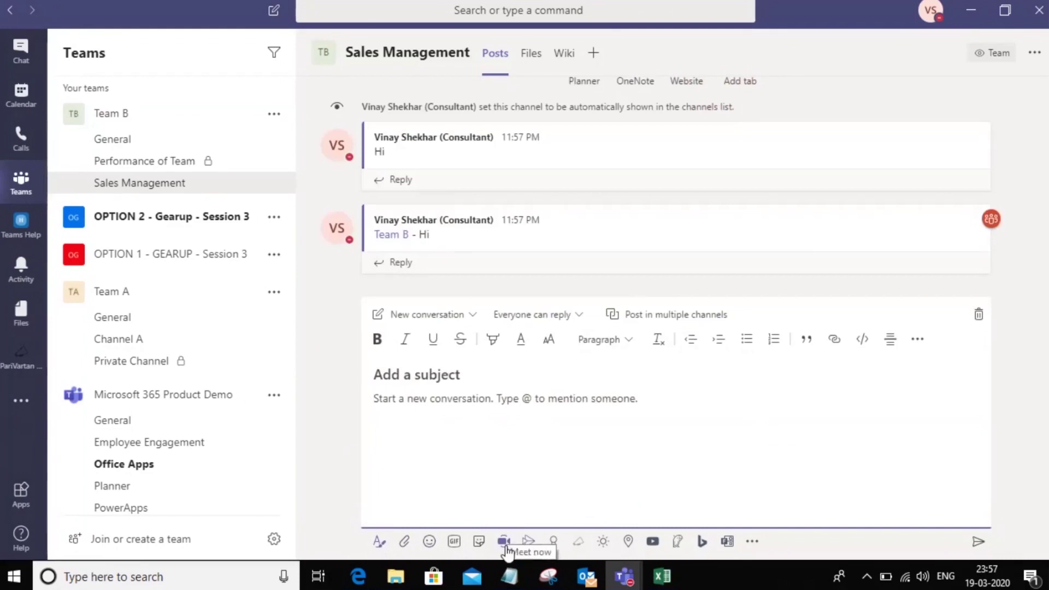
{"action": "left_click", "coordinate": [506, 547]}
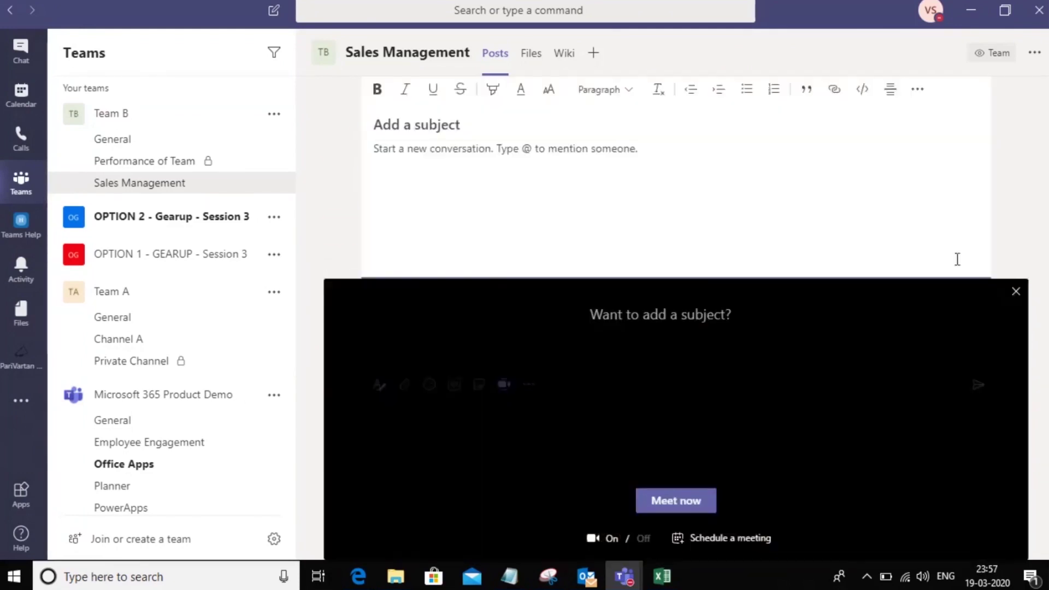
{"action": "left_click", "coordinate": [957, 259]}
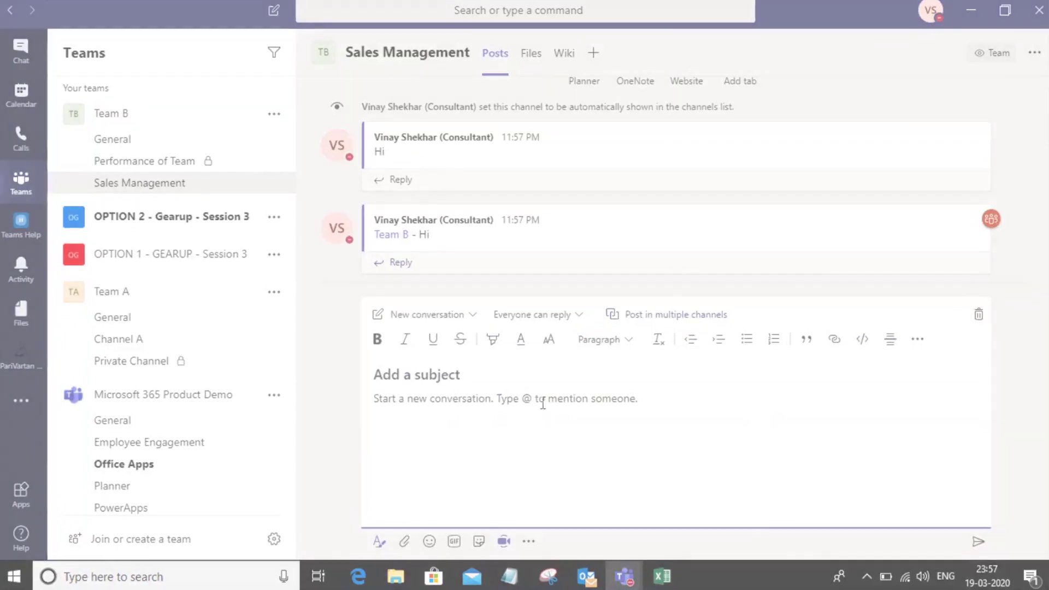